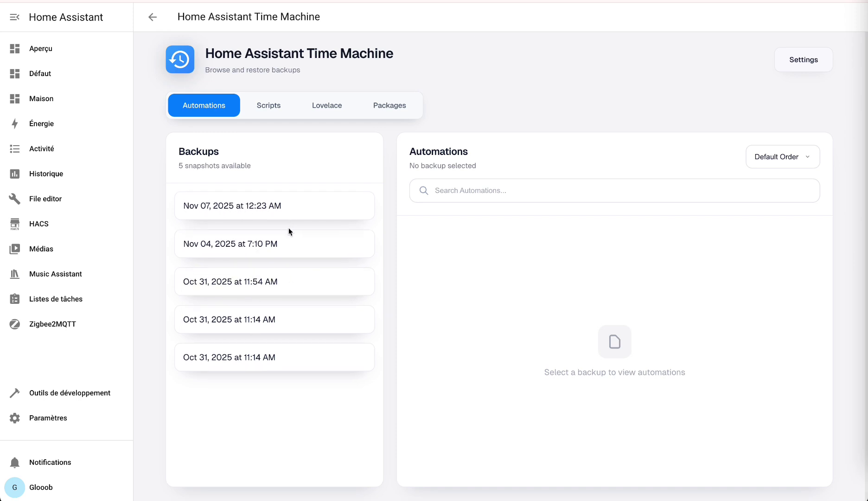
Select the Nov 04, 2025 at 7:10 PM backup and browse its automations, scripts and Lovelace content
{"action": "left_click", "coordinate": [287, 246]}
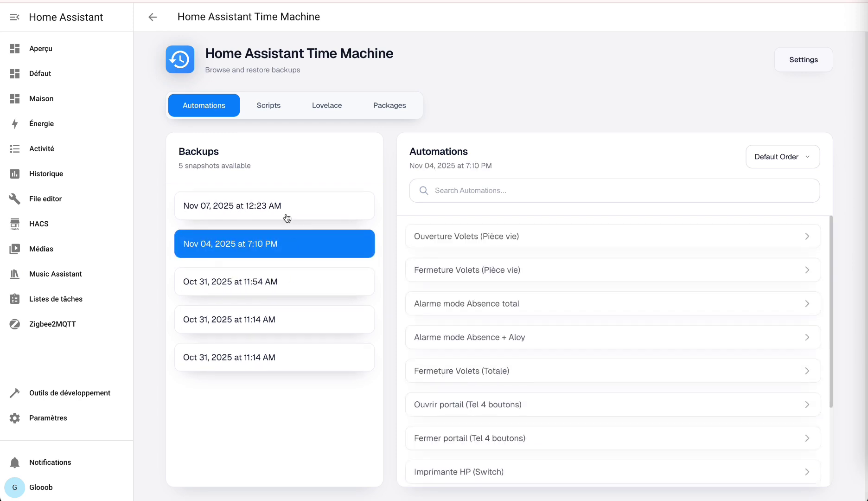
{"action": "left_click", "coordinate": [273, 103]}
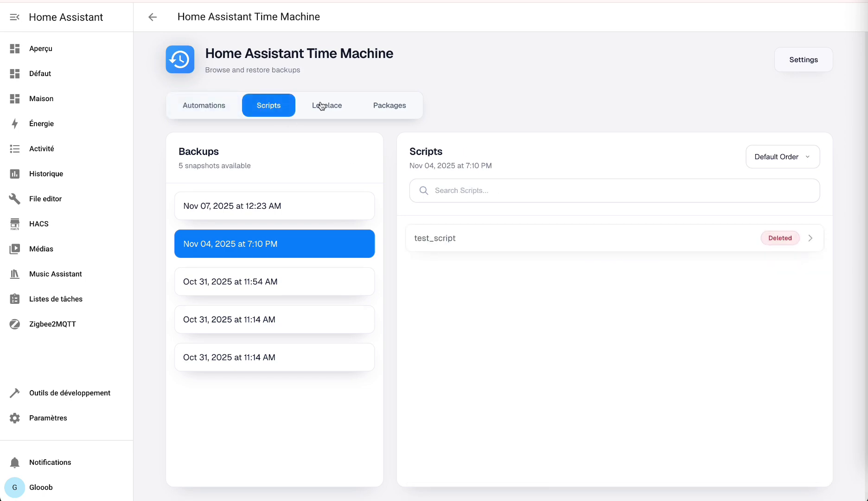
{"action": "left_click", "coordinate": [322, 106]}
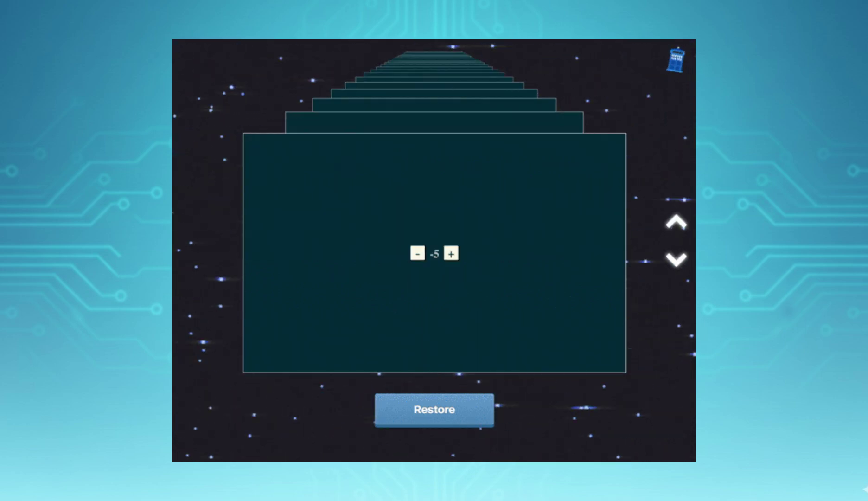
{"action": "key", "text": "Up"}
{"action": "key", "text": "Up"}
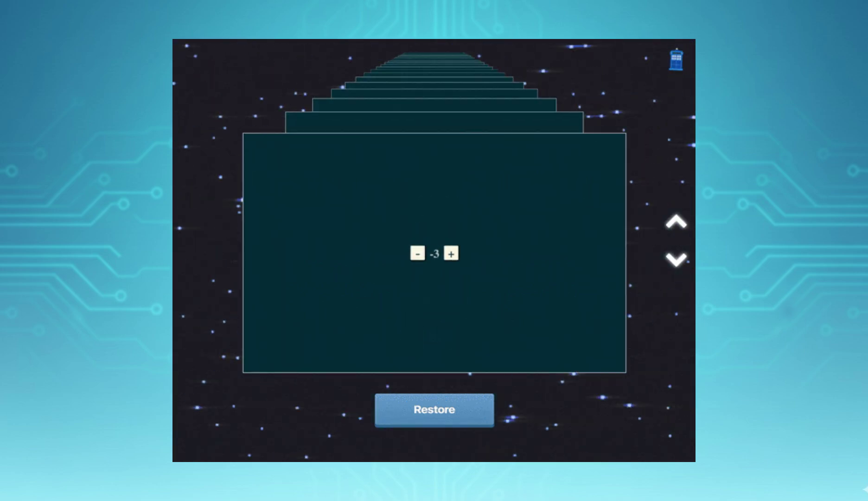
{"action": "key", "text": "Up"}
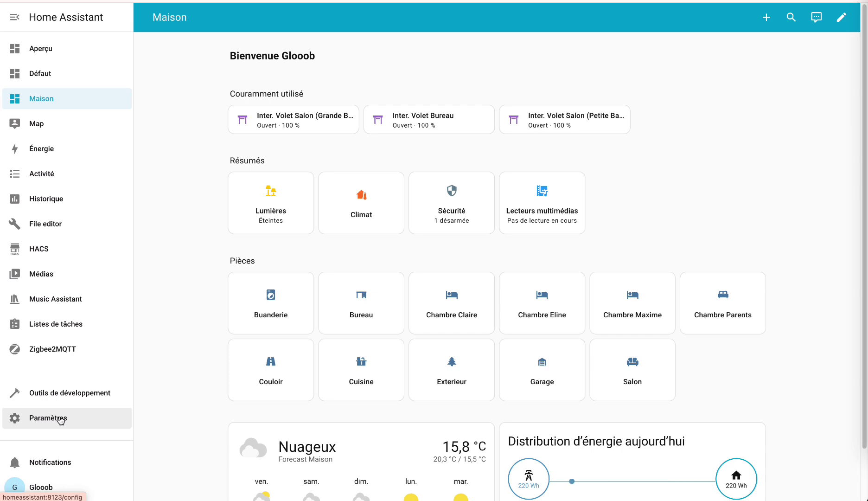
{"action": "left_click", "coordinate": [61, 418]}
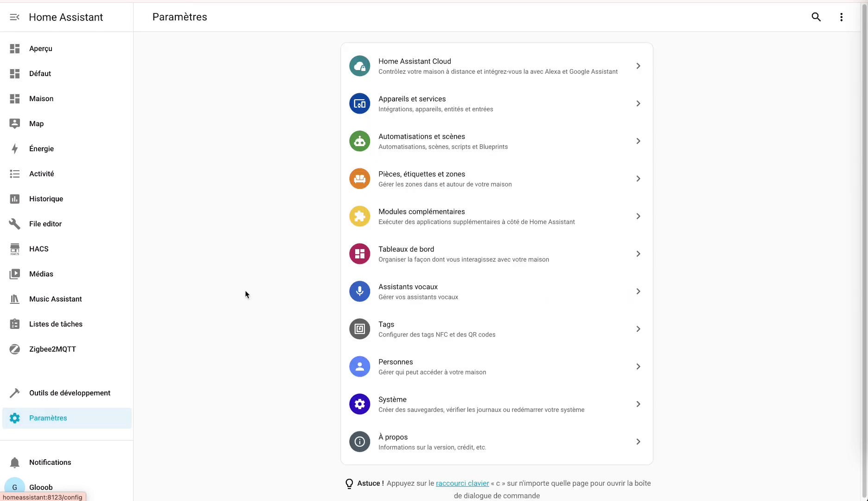
{"action": "left_click", "coordinate": [413, 214]}
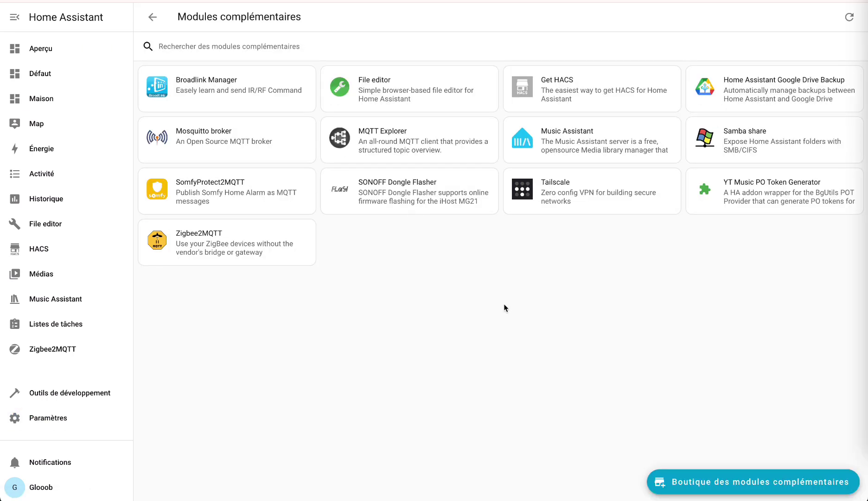
{"action": "left_click", "coordinate": [689, 483]}
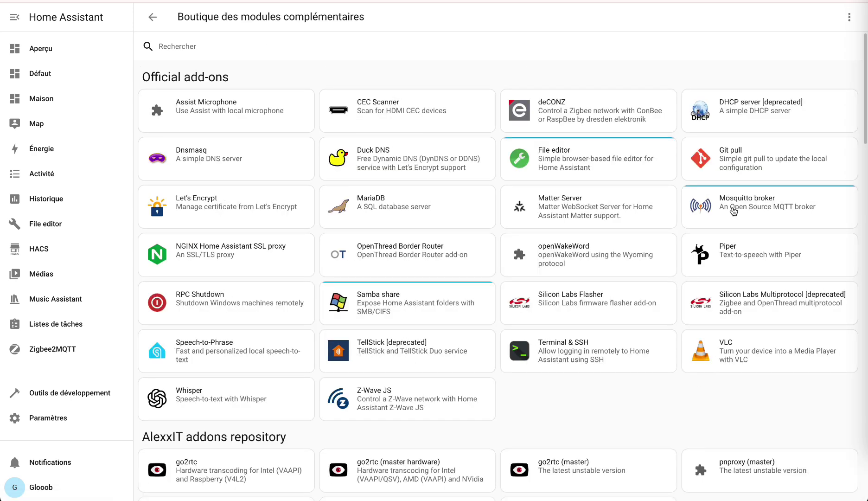
{"action": "left_click", "coordinate": [849, 20]}
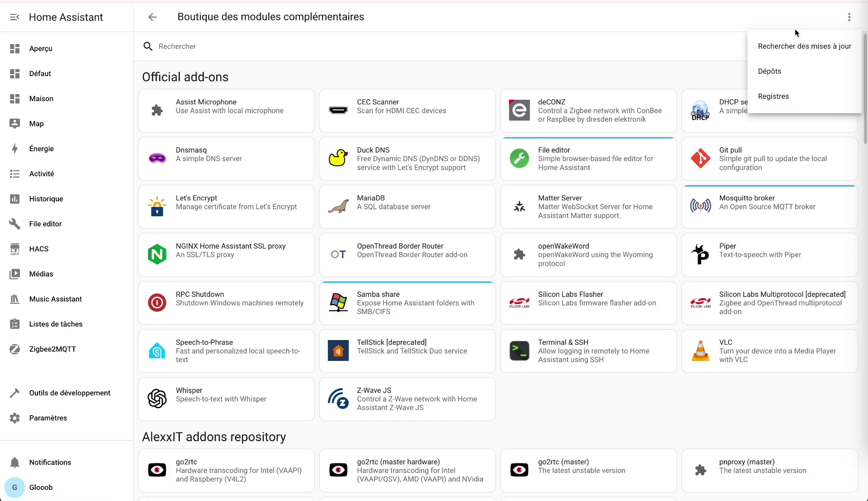
{"action": "left_click", "coordinate": [783, 72]}
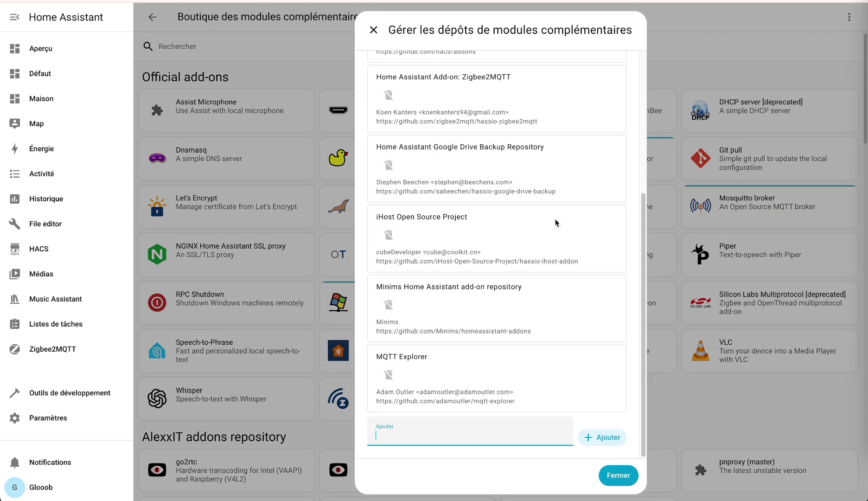
{"action": "type", "text": "https://github.com/saihgupr/HomeAssistantTimeMachine"}
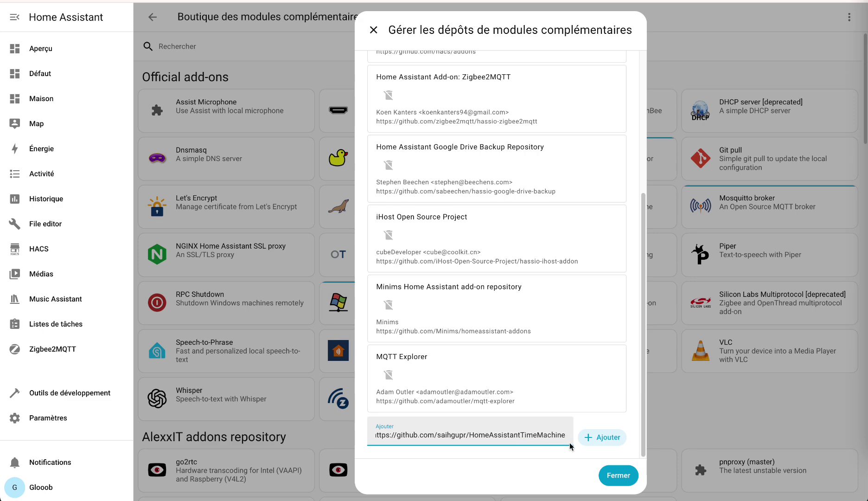
{"action": "left_click", "coordinate": [598, 436]}
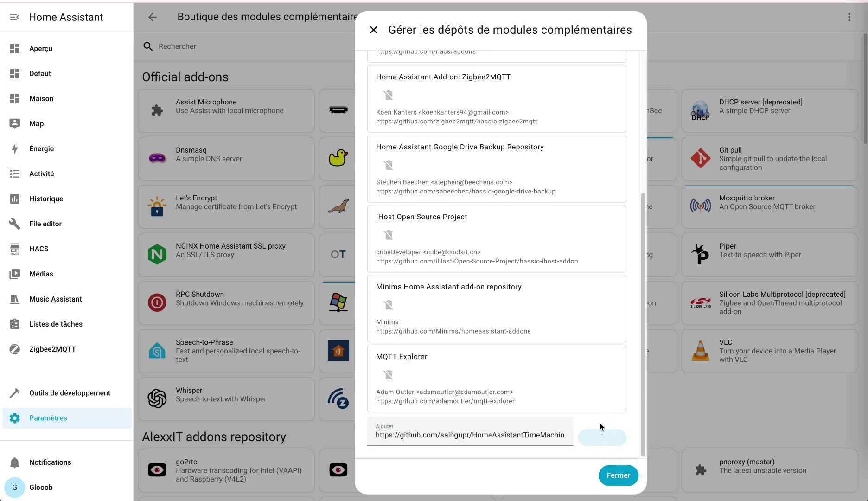
{"action": "left_click", "coordinate": [617, 476]}
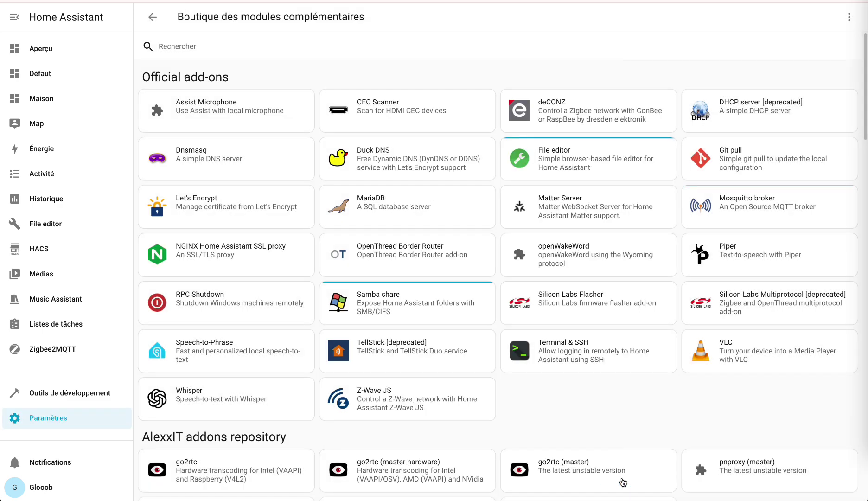
Search the add-on store for "time" and open the Home Assistant Time Machine add-on
{"action": "left_click", "coordinate": [234, 54]}
{"action": "type", "text": "time"}
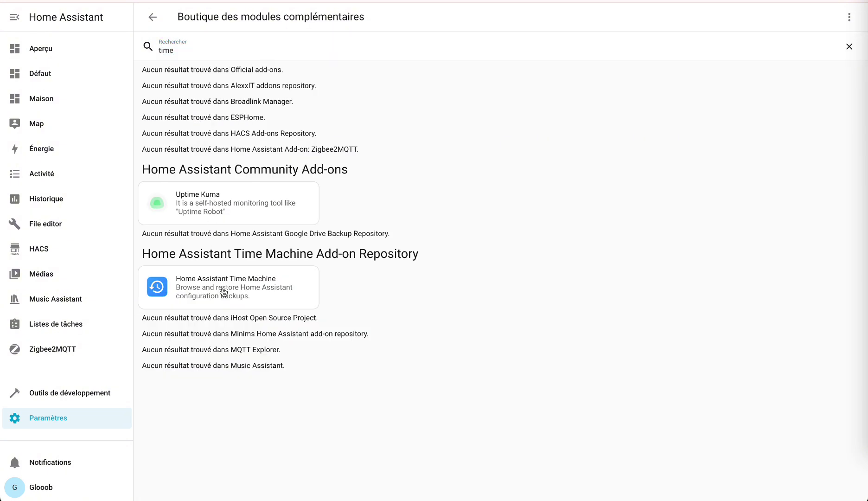
{"action": "left_click", "coordinate": [222, 290]}
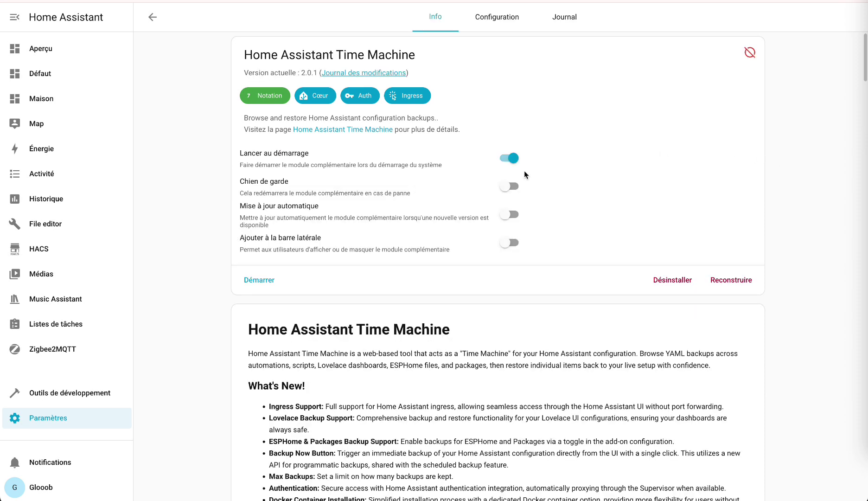
Enable the watchdog for the Time Machine add-on and save its configuration with the light theme
{"action": "left_click", "coordinate": [510, 188]}
{"action": "left_click", "coordinate": [497, 18]}
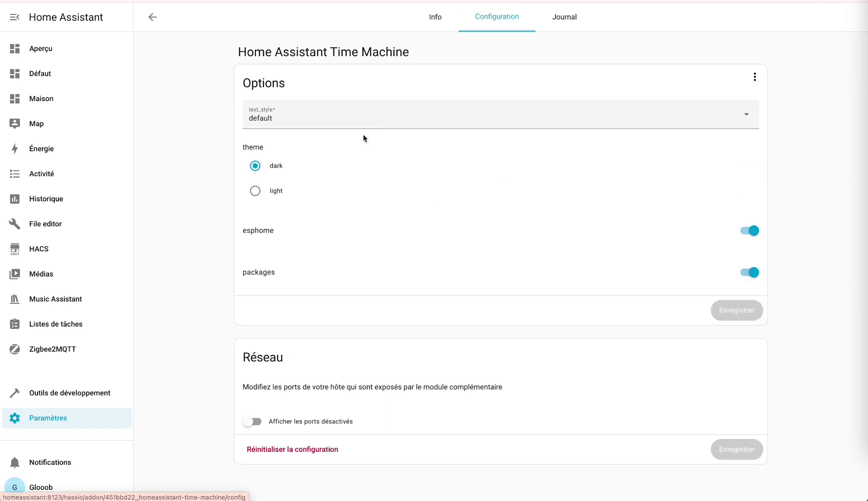
{"action": "left_click", "coordinate": [268, 194]}
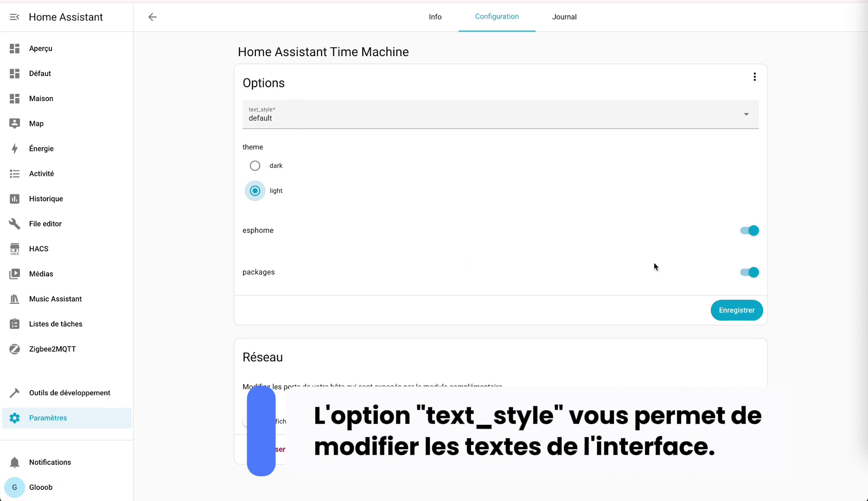
{"action": "left_click", "coordinate": [737, 313]}
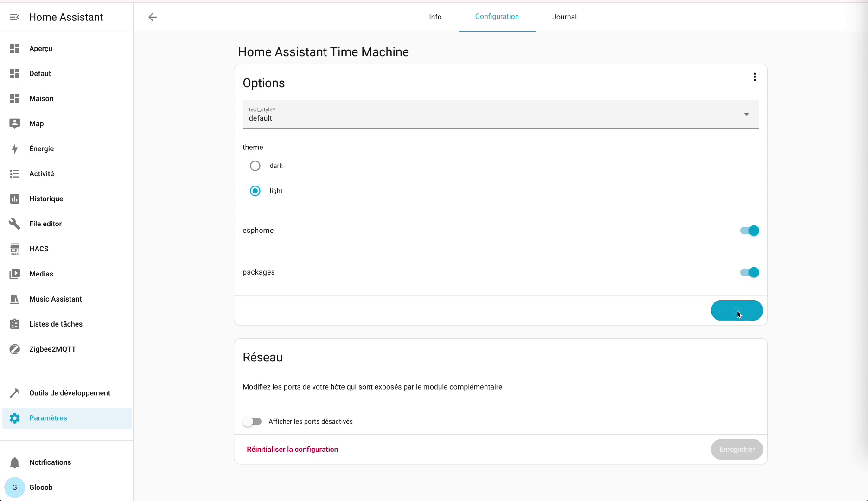
Start the Home Assistant Time Machine add-on and open its web interface
{"action": "left_click", "coordinate": [436, 19]}
{"action": "left_click", "coordinate": [258, 281]}
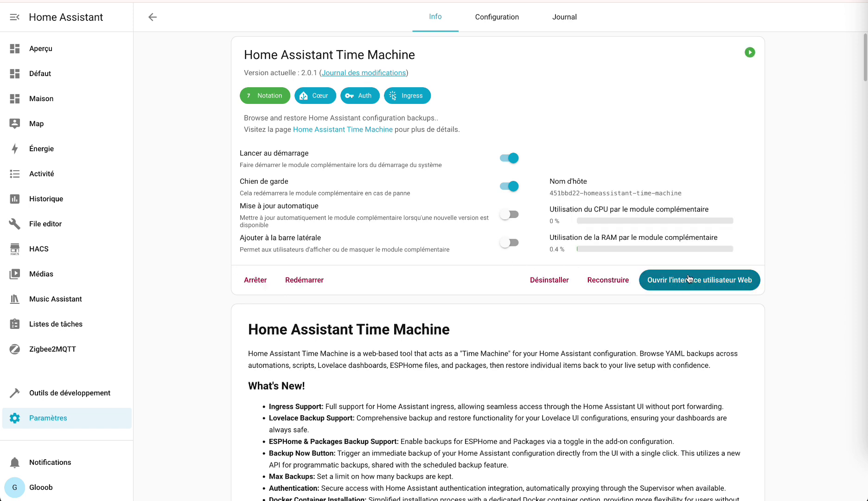
{"action": "left_click", "coordinate": [692, 283]}
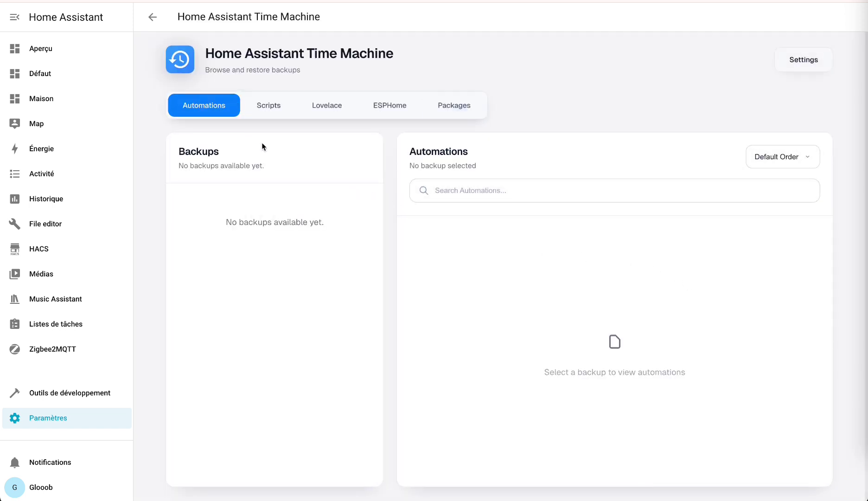
Run an immediate backup from the Time Machine settings and save the settings
{"action": "left_click", "coordinate": [803, 57]}
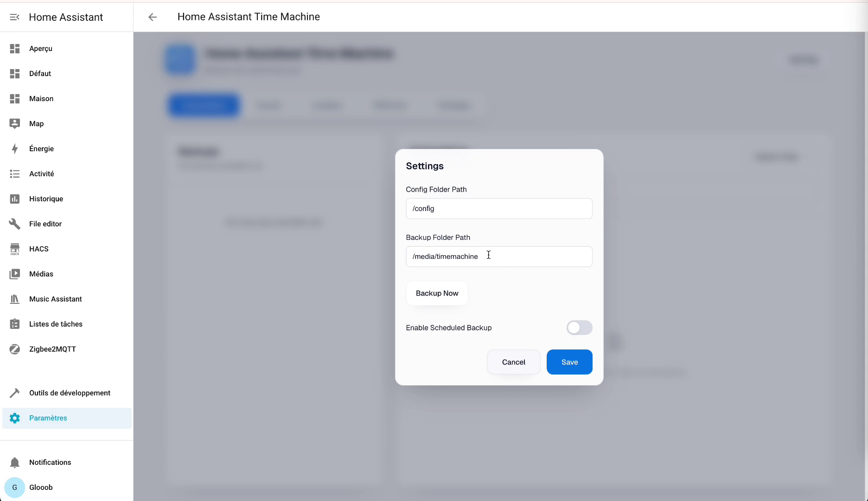
{"action": "left_click", "coordinate": [444, 293]}
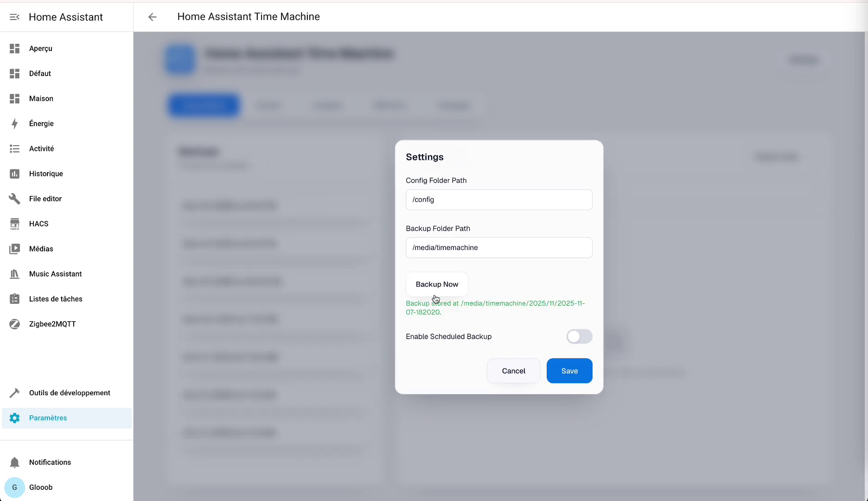
{"action": "left_click", "coordinate": [569, 369]}
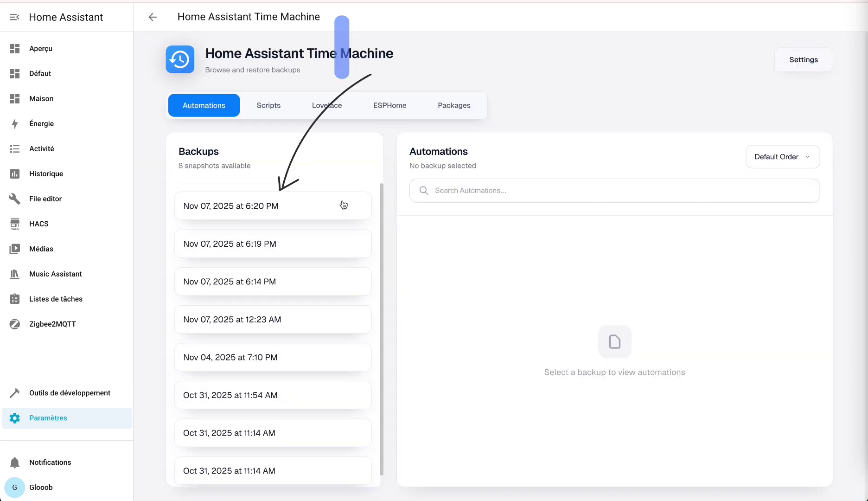
Review the automations contained in the Nov 07, 2025 at 6:20 PM backup, and leave Time Machine
{"action": "left_click", "coordinate": [301, 209]}
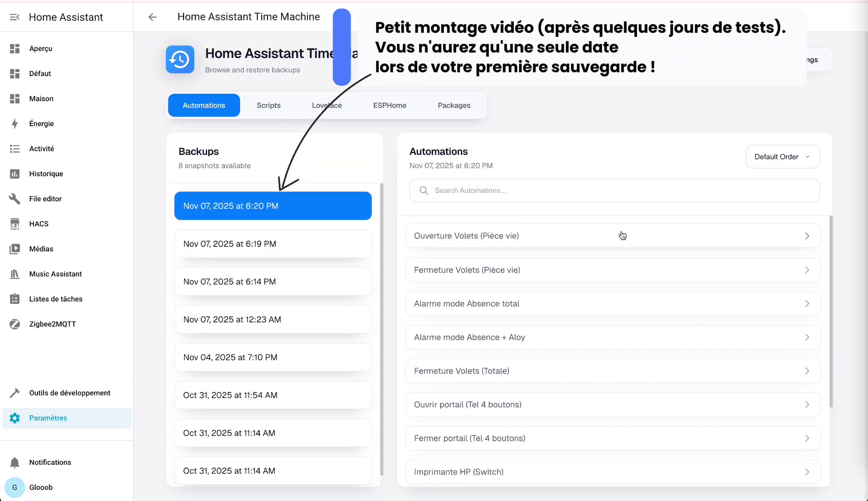
{"action": "scroll", "coordinate": [623, 235], "scroll_direction": "down", "scroll_amount": 5}
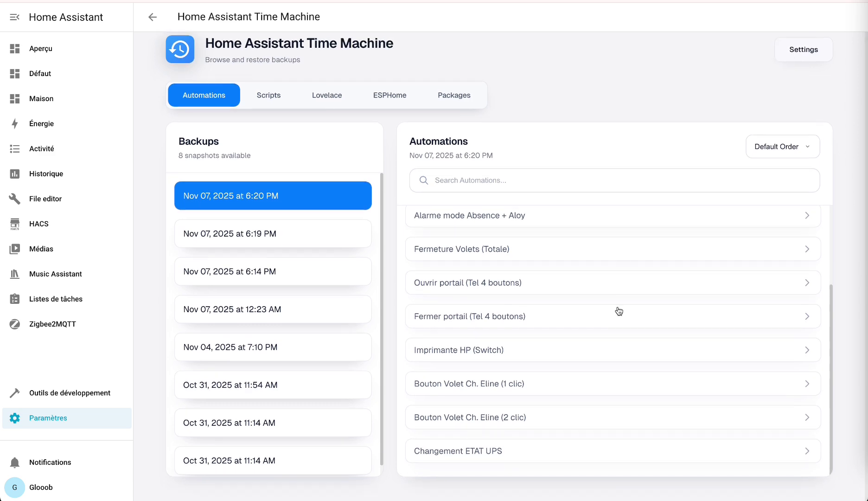
{"action": "key", "text": "alt+Left"}
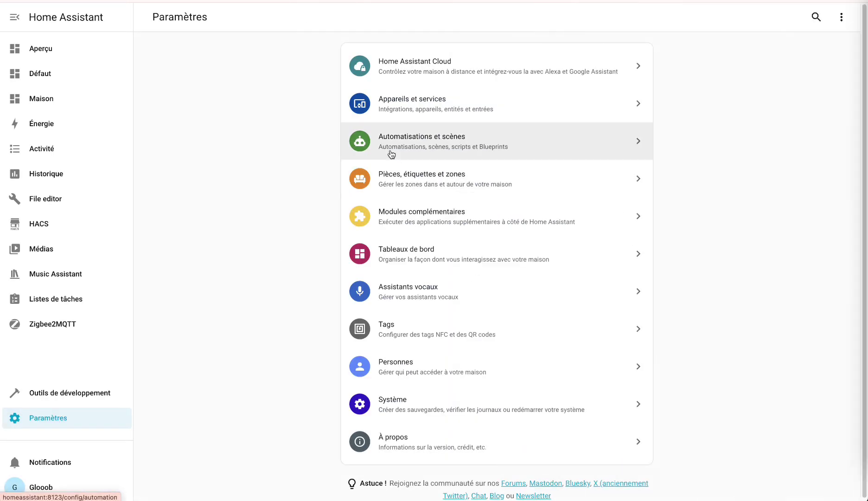
Delete the Qnap UPS state trigger from the Changement ETAT UPS automation and save the automation
{"action": "left_click", "coordinate": [390, 145]}
{"action": "scroll", "coordinate": [252, 361], "scroll_direction": "down", "scroll_amount": 1}
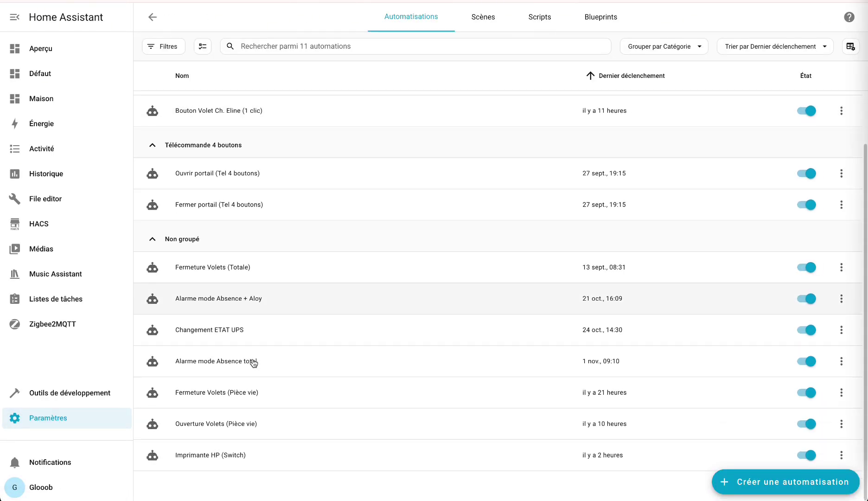
{"action": "left_click", "coordinate": [238, 329]}
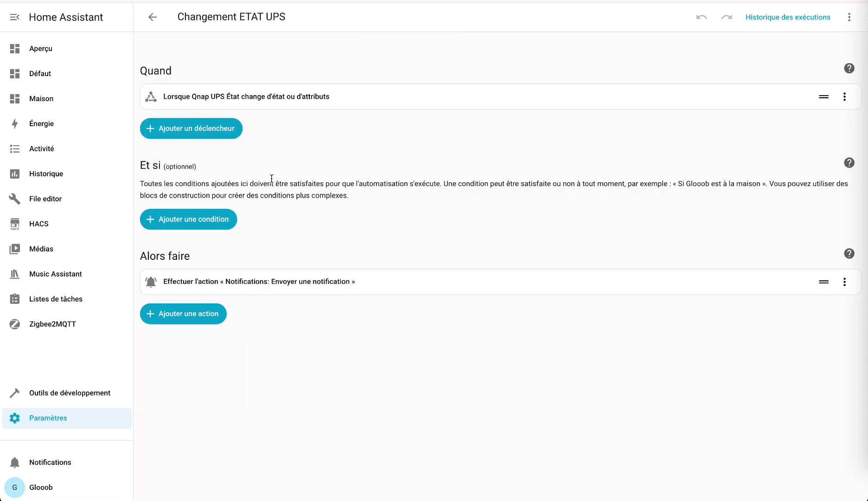
{"action": "left_click", "coordinate": [845, 98]}
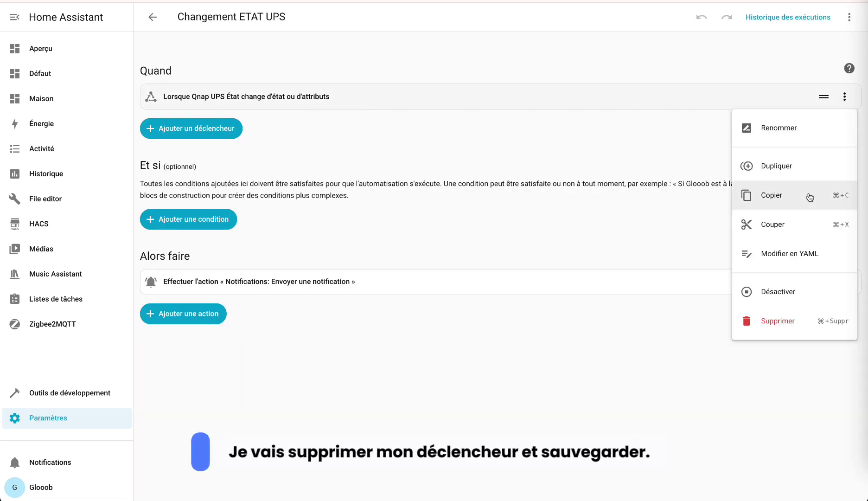
{"action": "left_click", "coordinate": [784, 323]}
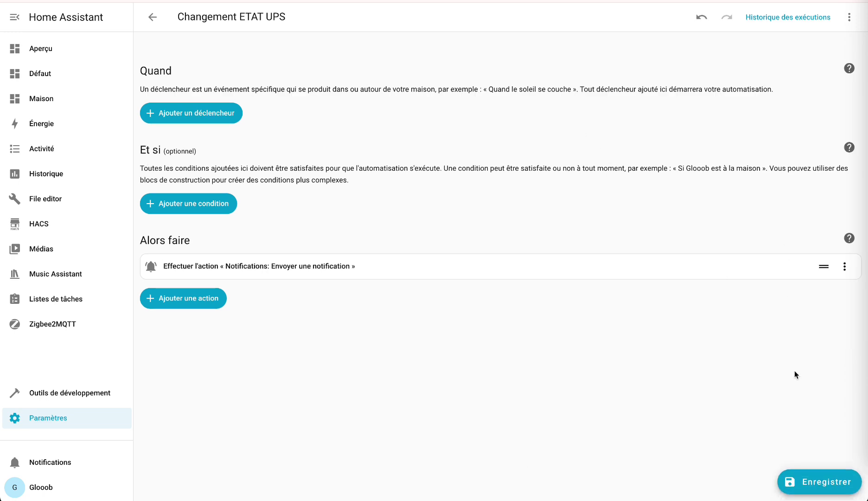
{"action": "left_click", "coordinate": [820, 490]}
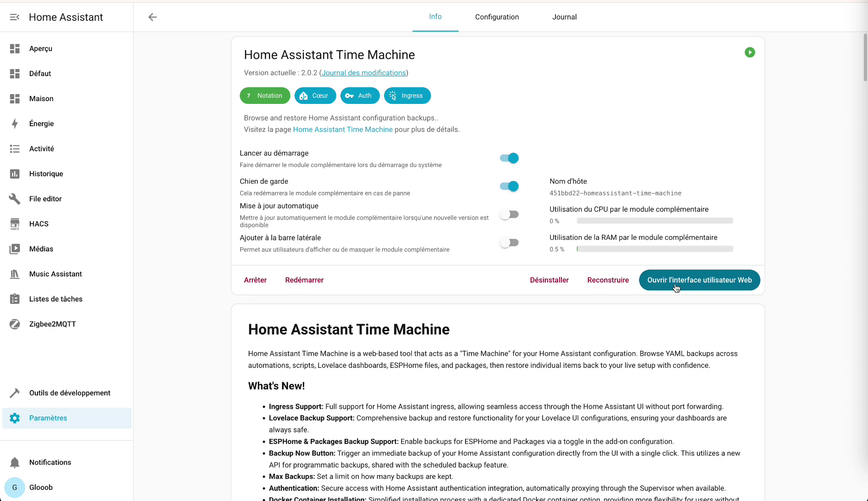
In Time Machine, compare the Changement ETAT UPS automation from the Nov 07, 2025 at 6:20 PM backup with its live version
{"action": "left_click", "coordinate": [677, 288]}
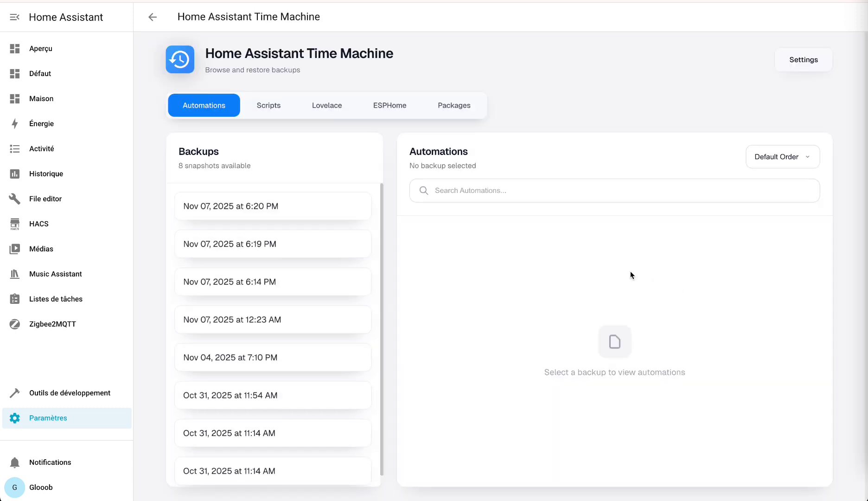
{"action": "left_click", "coordinate": [280, 208]}
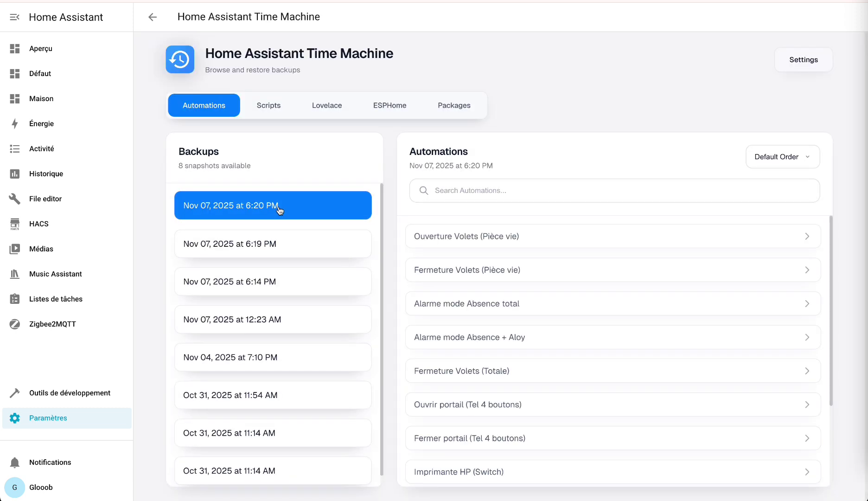
{"action": "scroll", "coordinate": [593, 213], "scroll_direction": "down", "scroll_amount": 5}
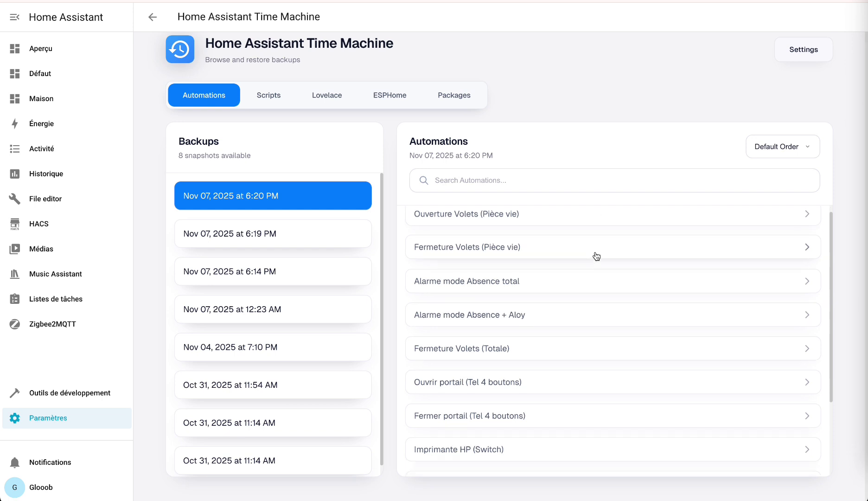
{"action": "left_click", "coordinate": [734, 451]}
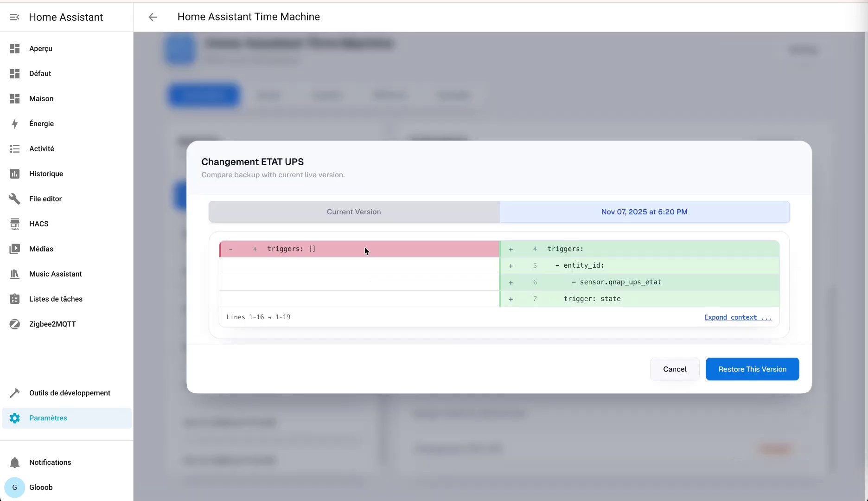
Restore the Changement ETAT UPS automation from the Nov 07, 2025 at 6:20 PM backup and open it in the automations list
{"action": "left_click", "coordinate": [716, 318]}
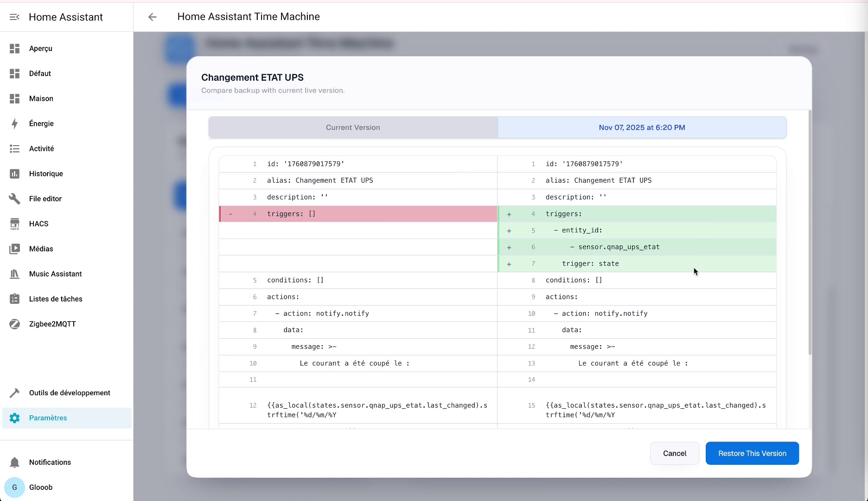
{"action": "left_click", "coordinate": [745, 457]}
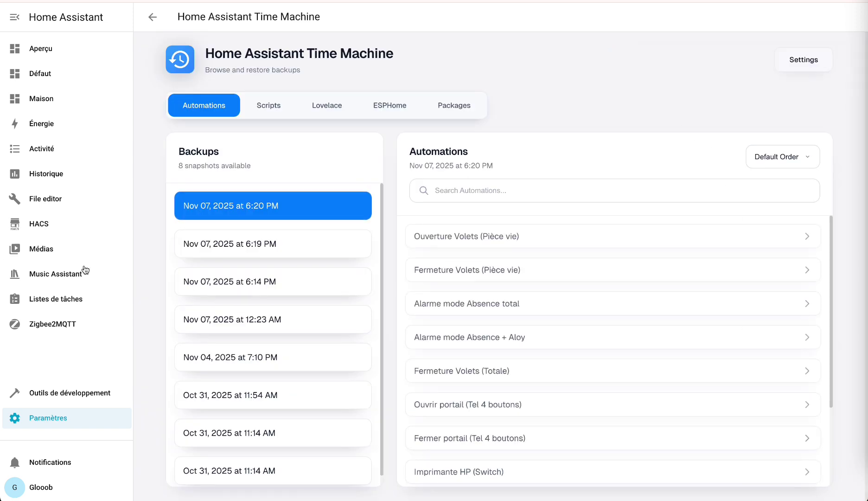
{"action": "left_click", "coordinate": [37, 422]}
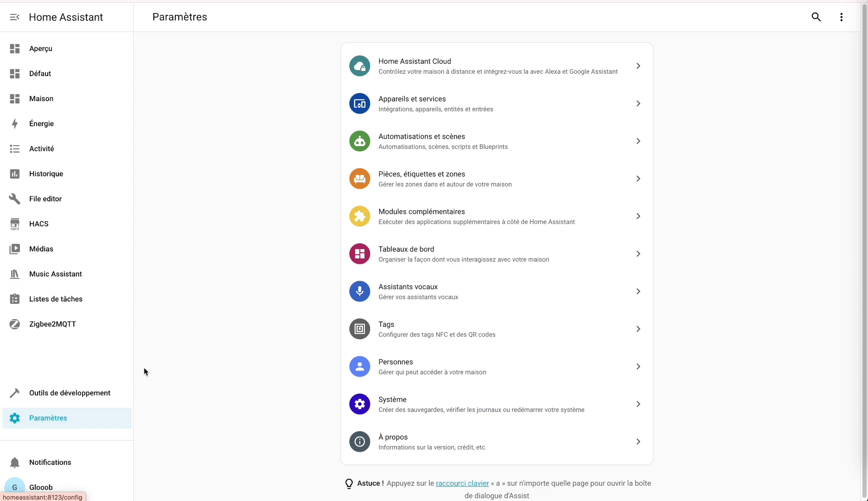
{"action": "left_click", "coordinate": [429, 149]}
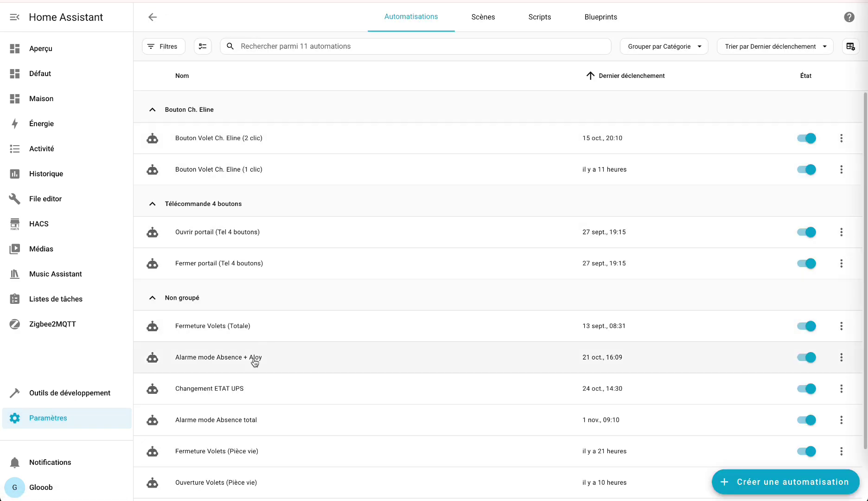
{"action": "left_click", "coordinate": [217, 394]}
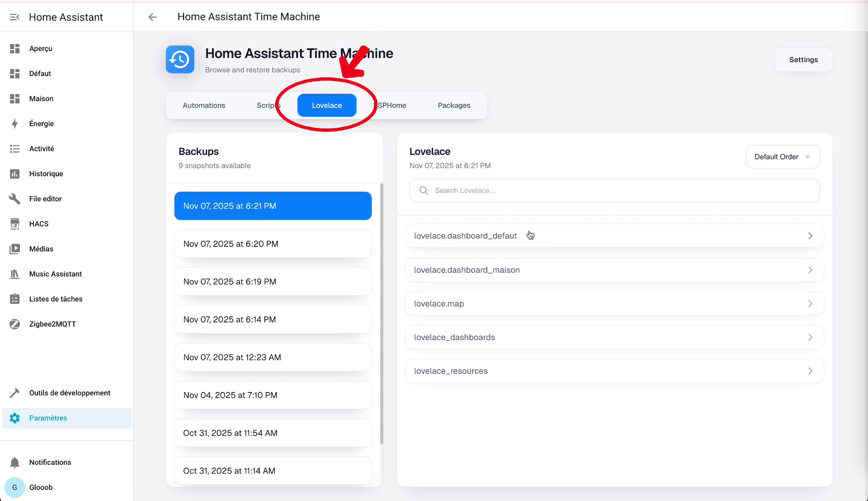
Delete the Somfy Home Alarm Maison card from the Home view of the Défaut dashboard and finish editing
{"action": "left_click", "coordinate": [53, 75]}
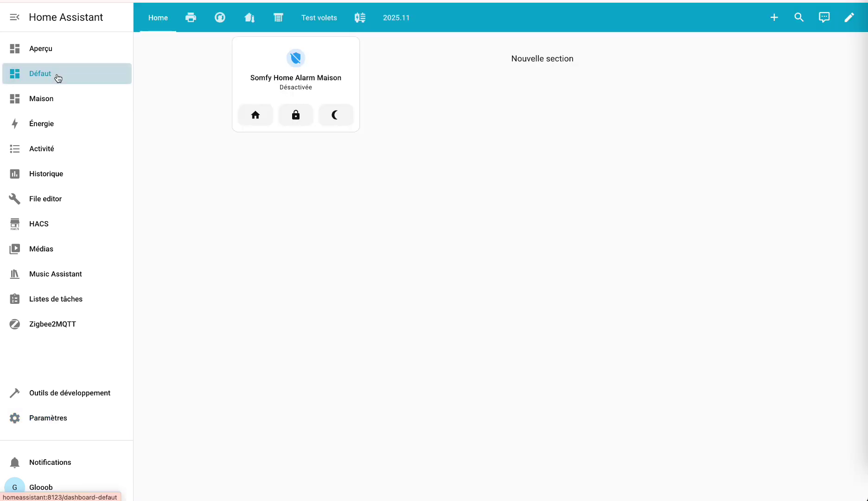
{"action": "left_click", "coordinate": [849, 17]}
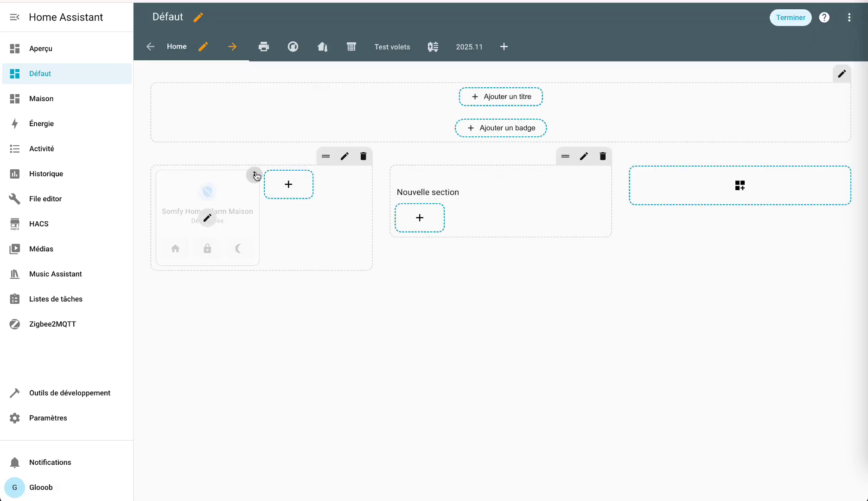
{"action": "left_click", "coordinate": [255, 175]}
{"action": "left_click", "coordinate": [250, 302]}
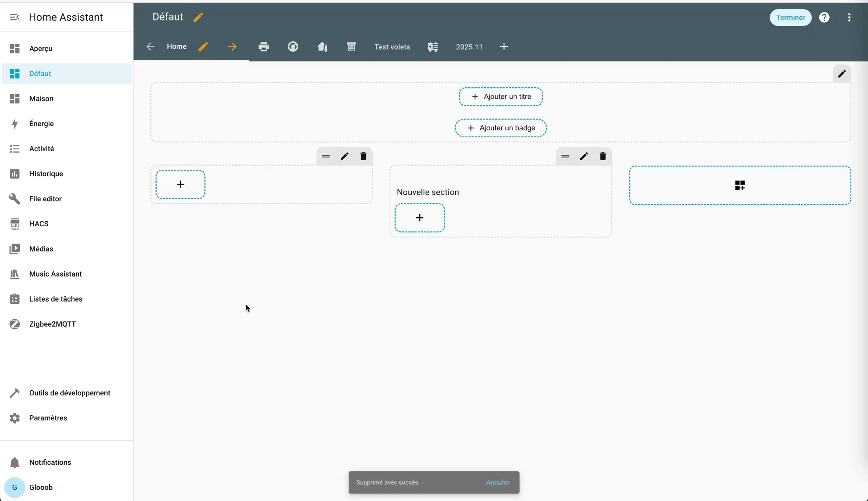
{"action": "left_click", "coordinate": [790, 17]}
Return to Time Machine and restore lovelace.dashboard_defaut from the Nov 07, 2025 at 6:21 PM backup
{"action": "left_click", "coordinate": [48, 417]}
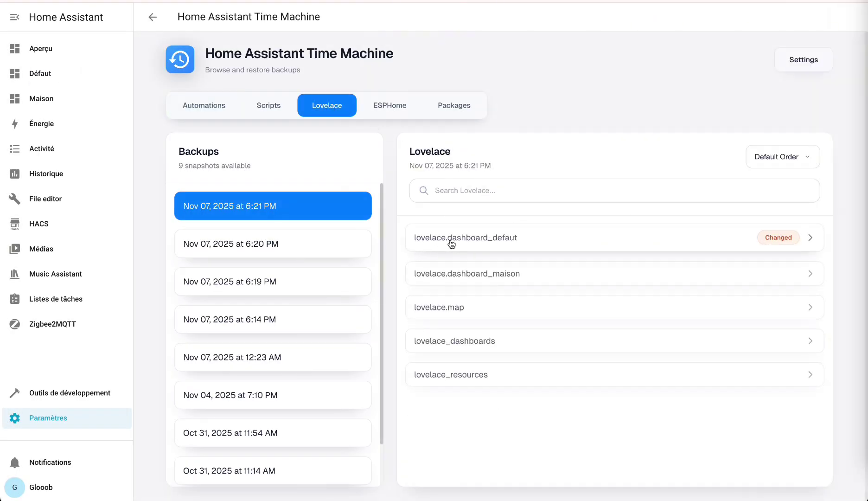
{"action": "left_click", "coordinate": [533, 243]}
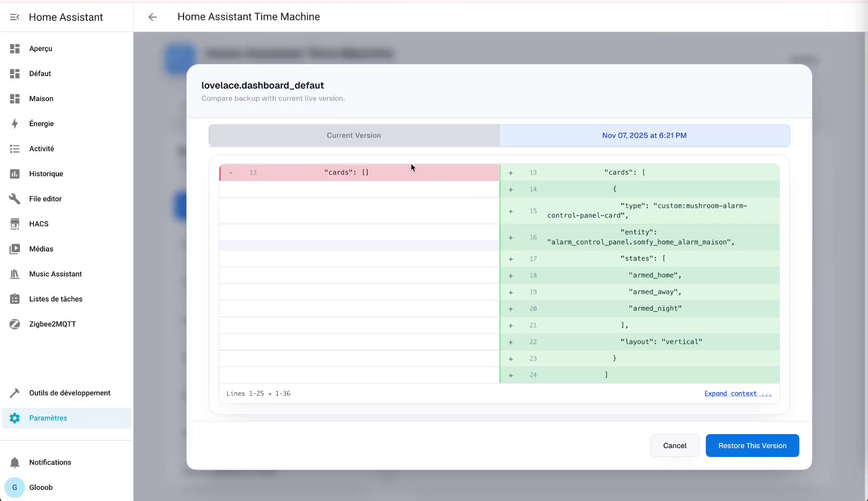
{"action": "left_click", "coordinate": [742, 446]}
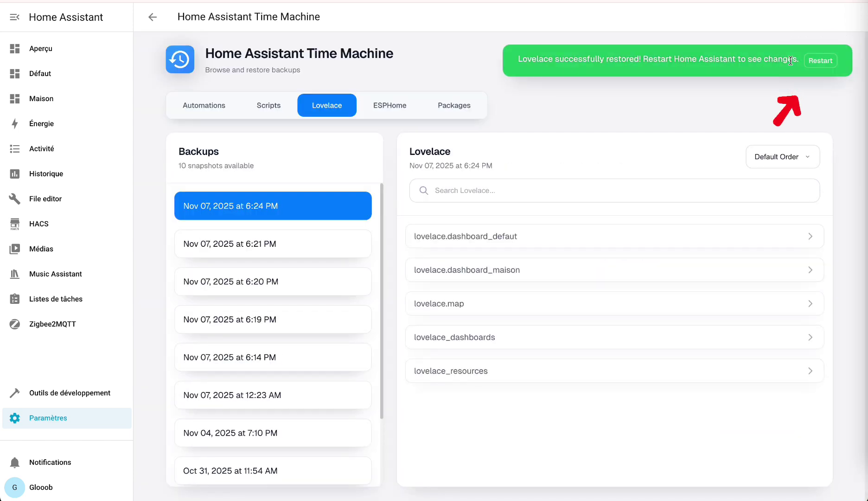
Restart Home Assistant to apply the Lovelace restore and check the alarm card on the Défaut dashboard
{"action": "left_click", "coordinate": [819, 61]}
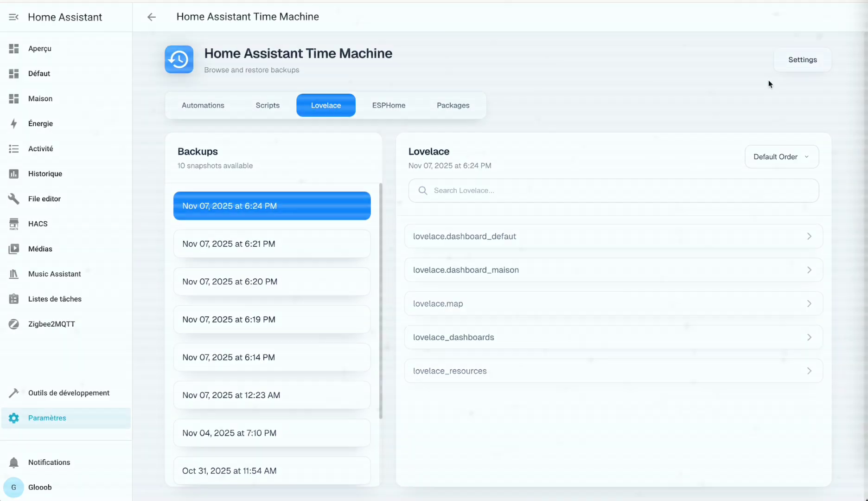
{"action": "left_click", "coordinate": [40, 74]}
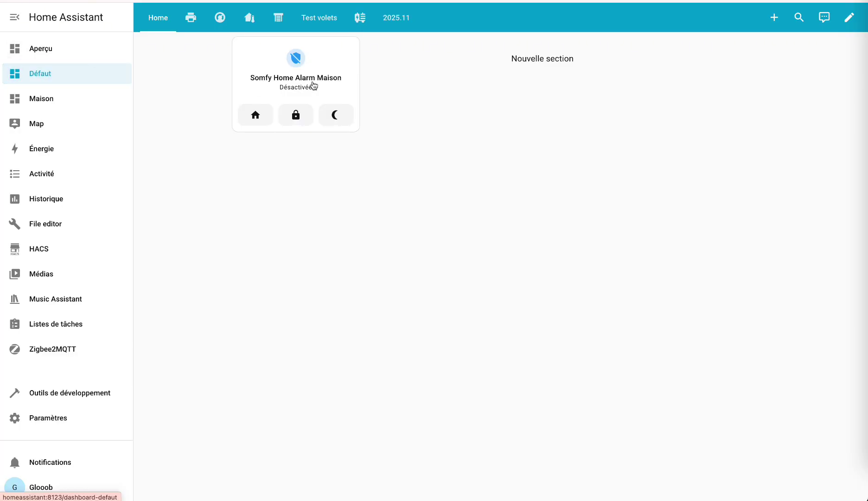
{"action": "key", "text": "alt+Left"}
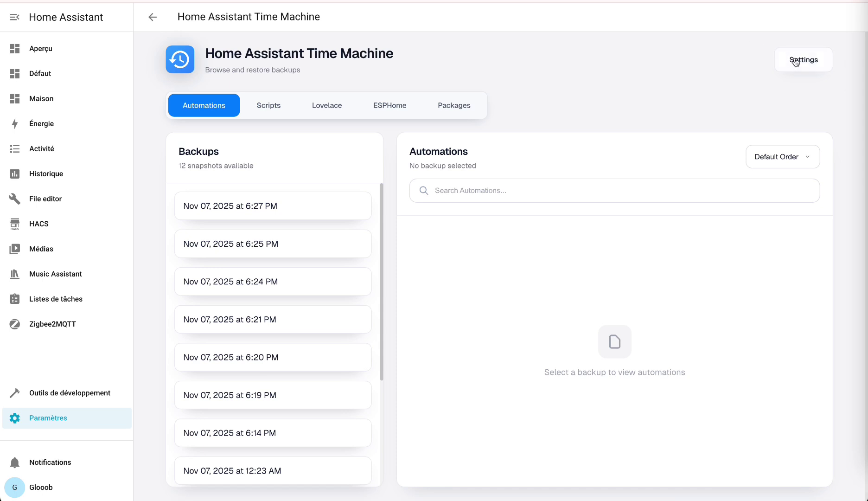
Enable scheduled backups in the Time Machine settings with a Daily frequency at 00:00, and save the settings
{"action": "left_click", "coordinate": [803, 61]}
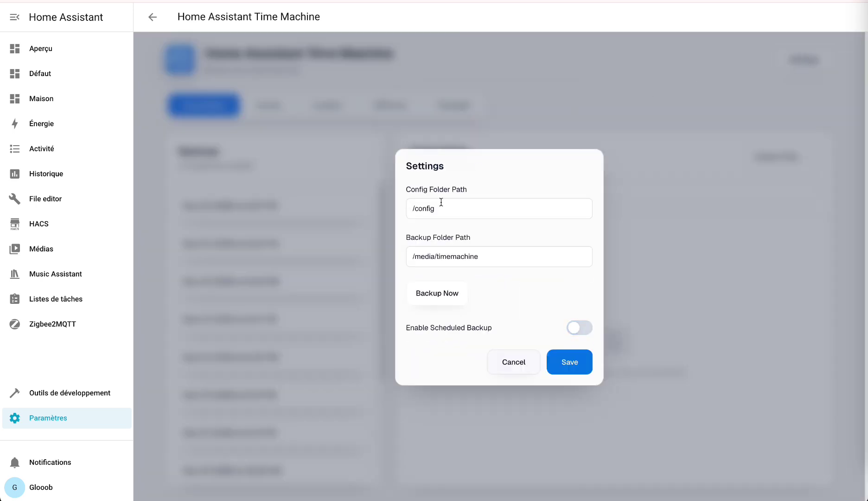
{"action": "left_click", "coordinate": [585, 328]}
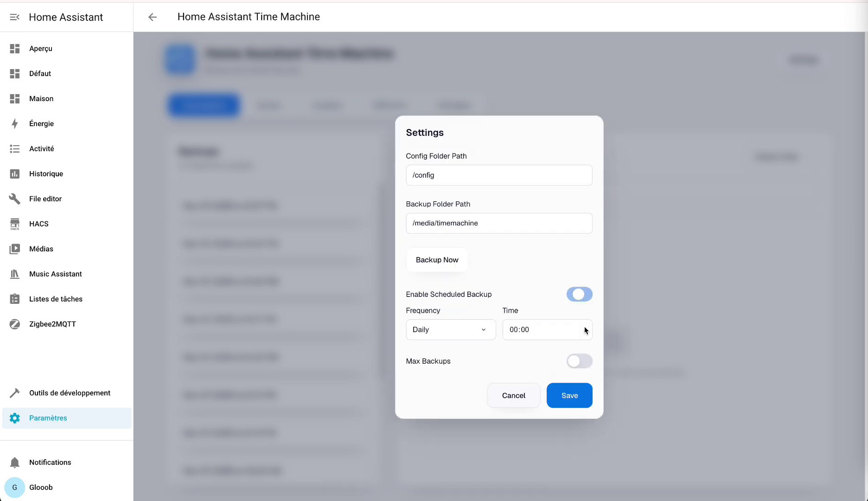
{"action": "left_click", "coordinate": [447, 333]}
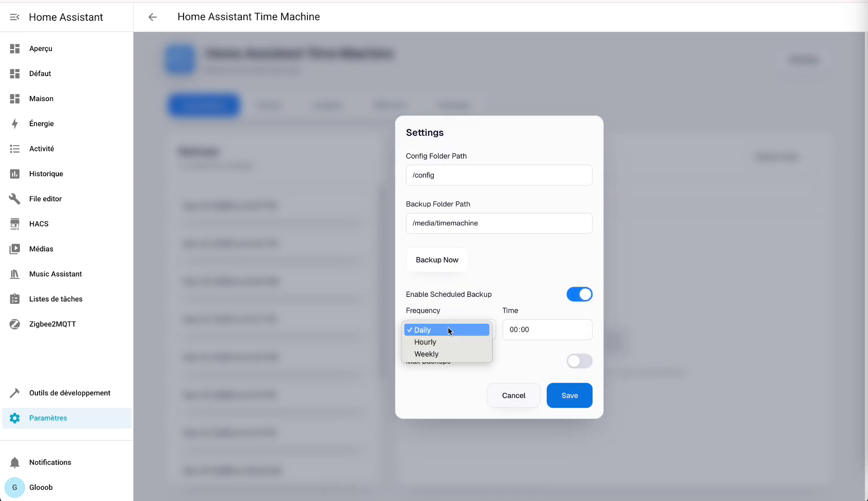
{"action": "left_click", "coordinate": [451, 341]}
{"action": "left_click", "coordinate": [463, 330]}
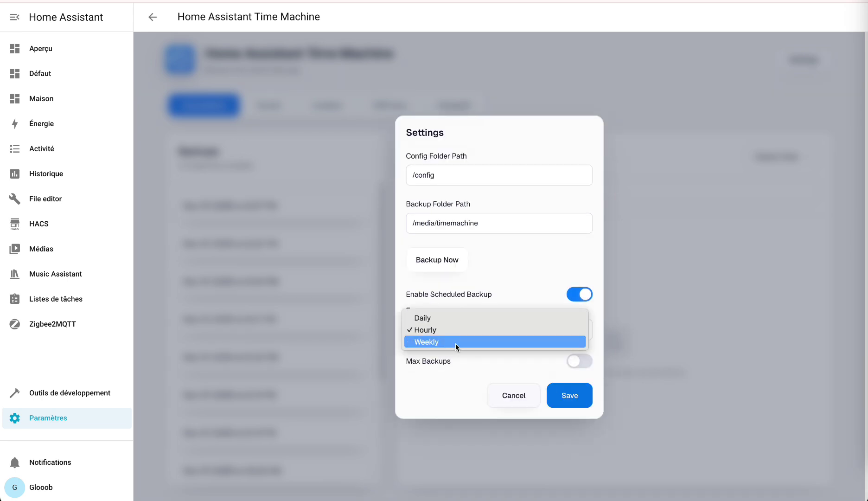
{"action": "left_click", "coordinate": [454, 341]}
{"action": "left_click", "coordinate": [431, 329]}
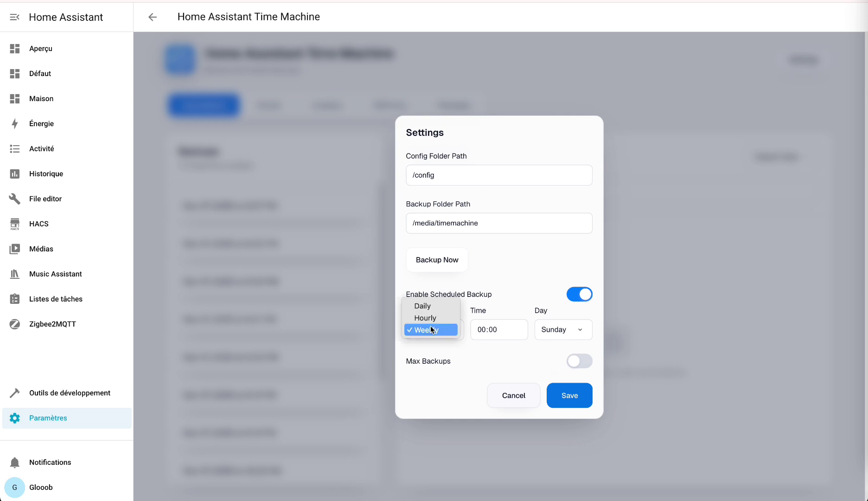
{"action": "left_click", "coordinate": [431, 306]}
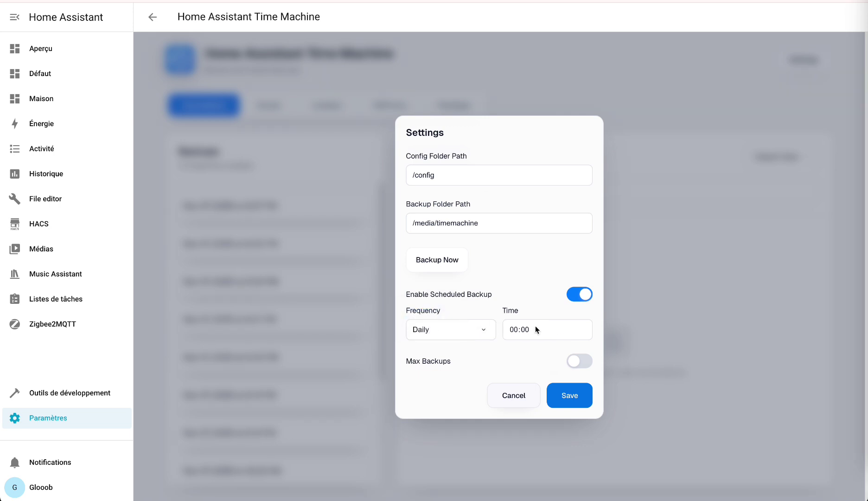
{"action": "left_click", "coordinate": [569, 395]}
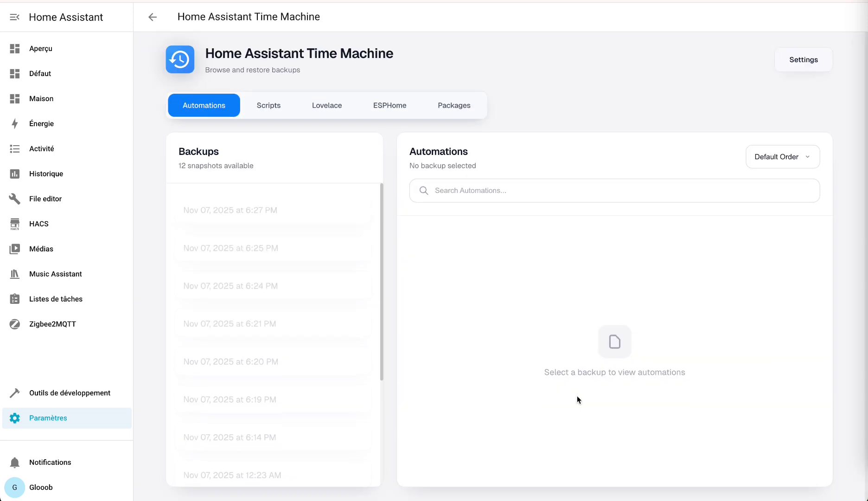